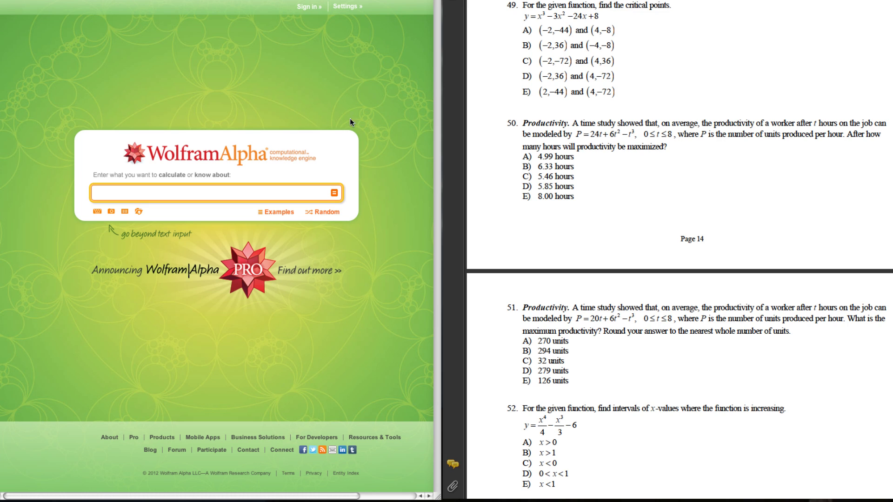
Step: Highlight problem 50's productivity formula in the PDF and return to the empty query box
left_click(153, 193)
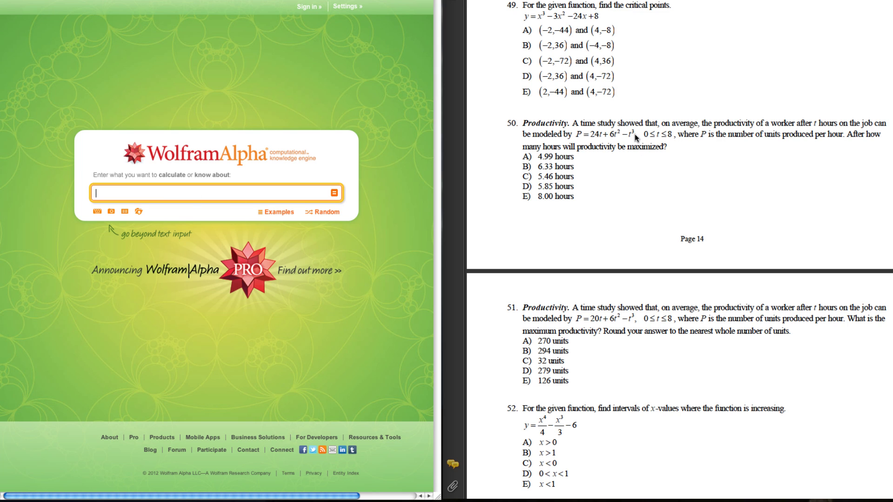
left_click_drag(636, 137, 578, 138)
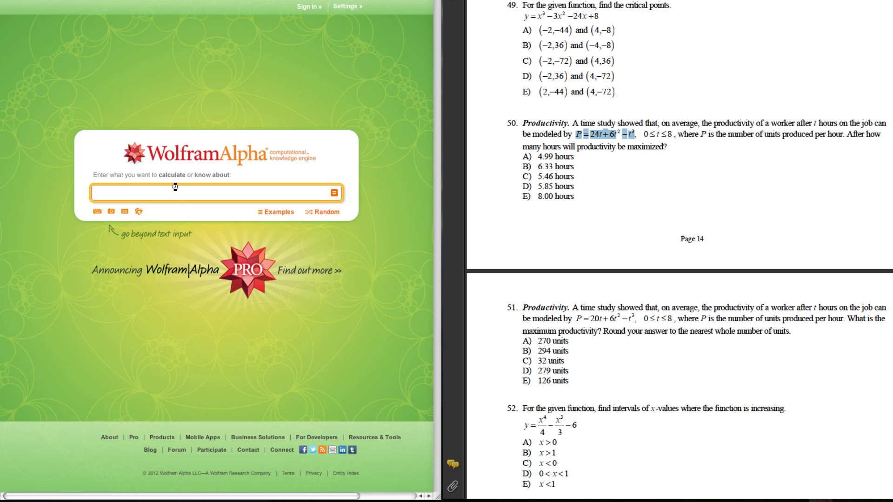
left_click(159, 196)
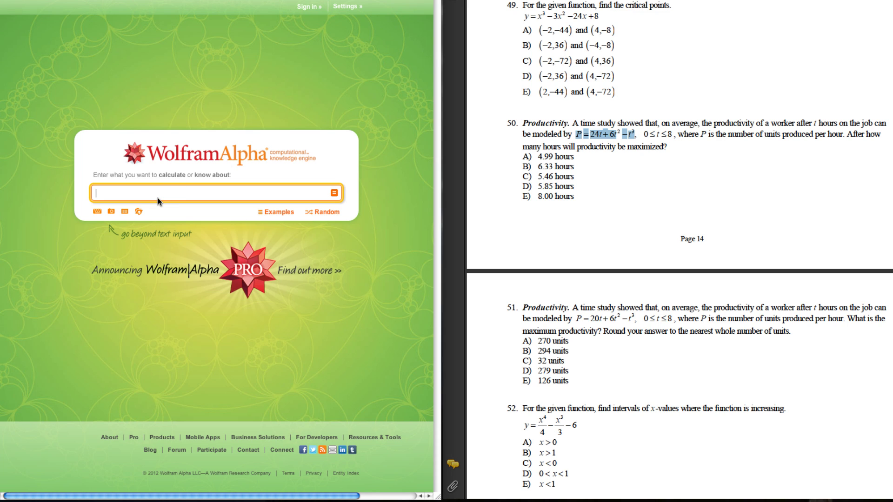
type("P")
type("=2")
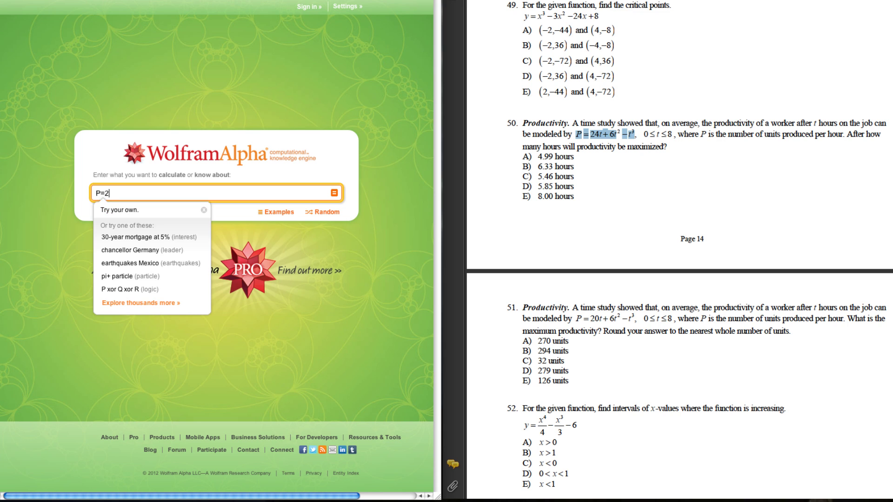
type("4t")
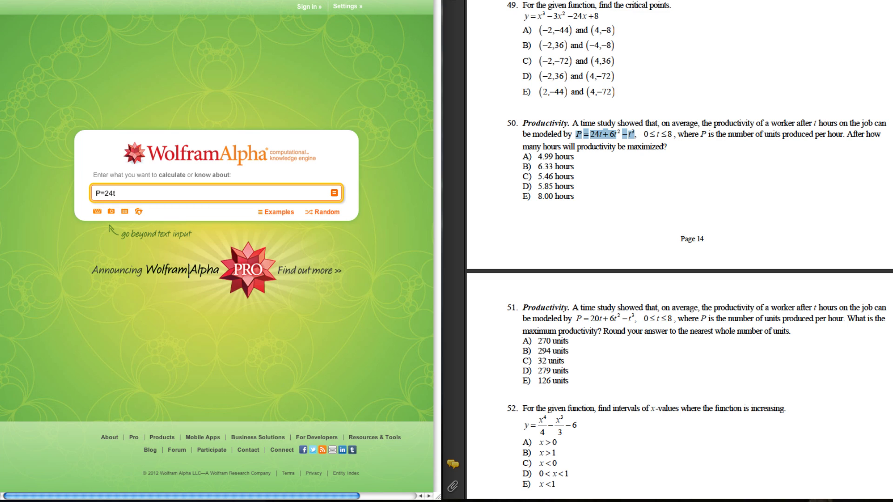
type("+6")
type("t^")
type("2")
type("-t")
type("^3 from")
type(" 0 to 8")
type(", find ")
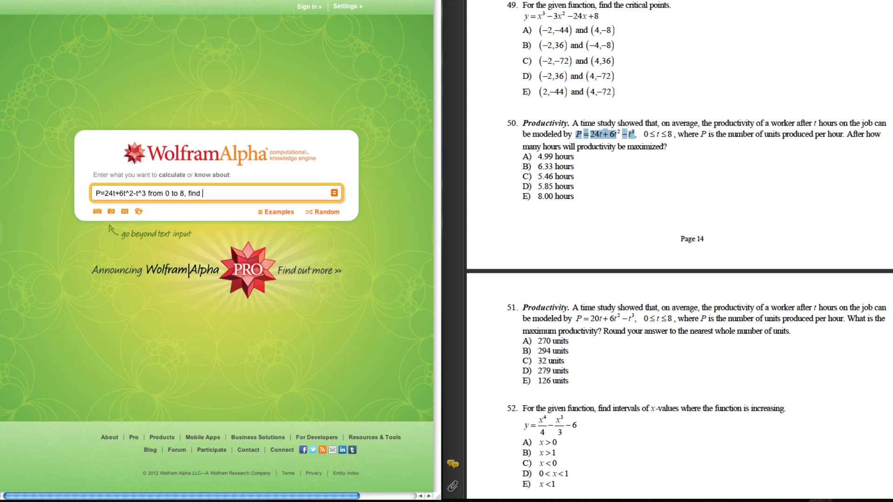
type("maximum")
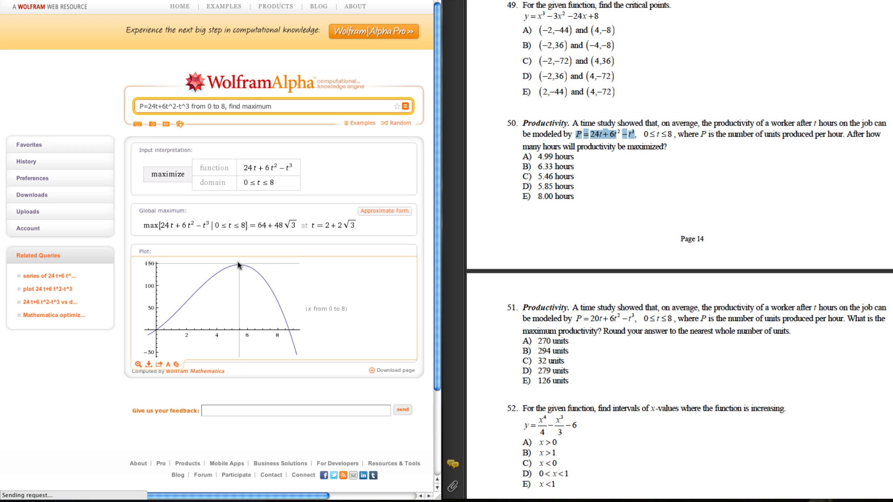
Step: Show the global maximum in approximate form: about 147.138 at t ≈ 5.4641
left_click(387, 211)
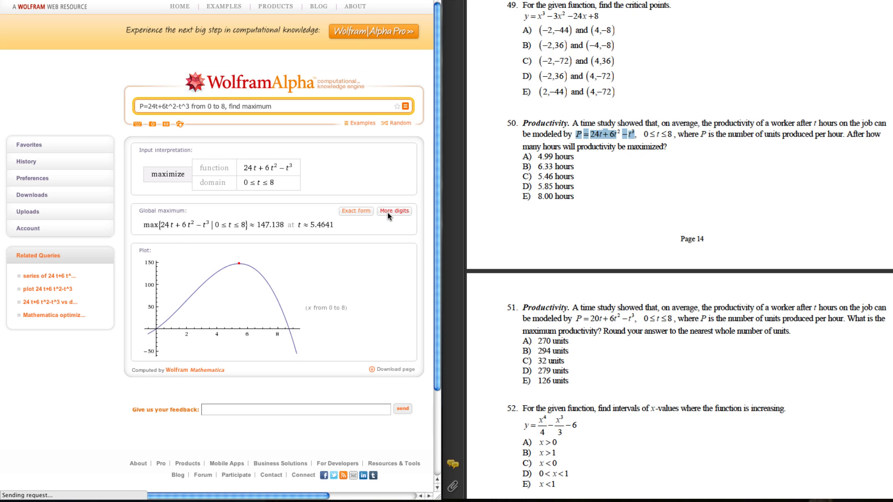